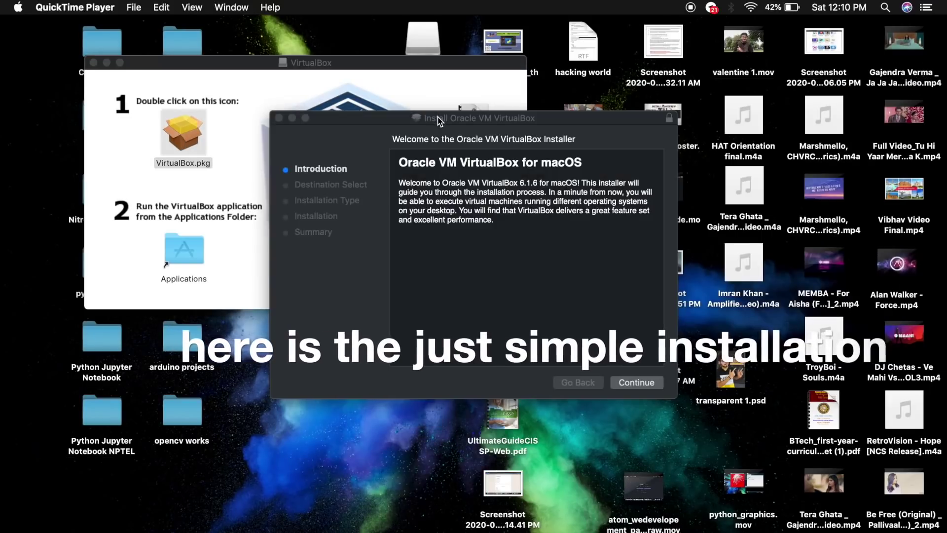
Try to run the standard installation of Oracle VM VirtualBox on Macintosh HD.
left_click(438, 121)
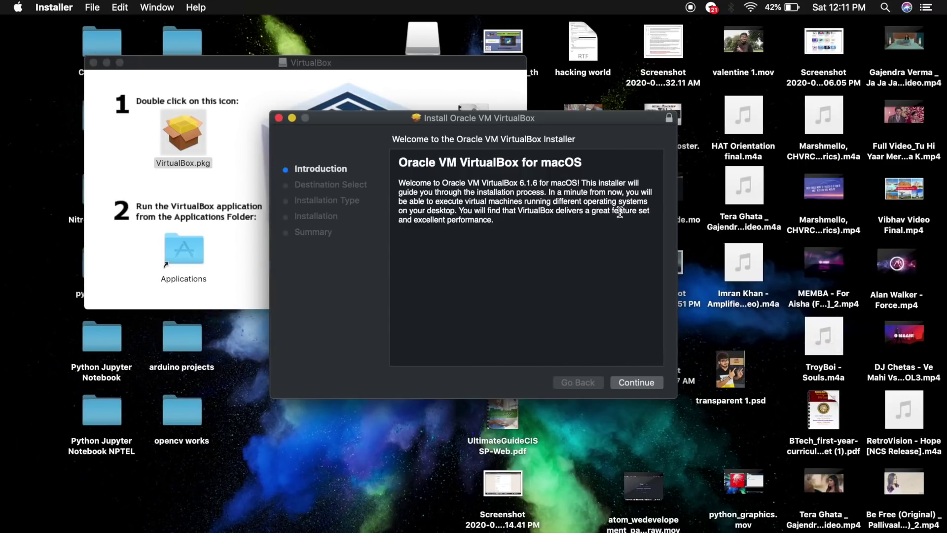
left_click(636, 385)
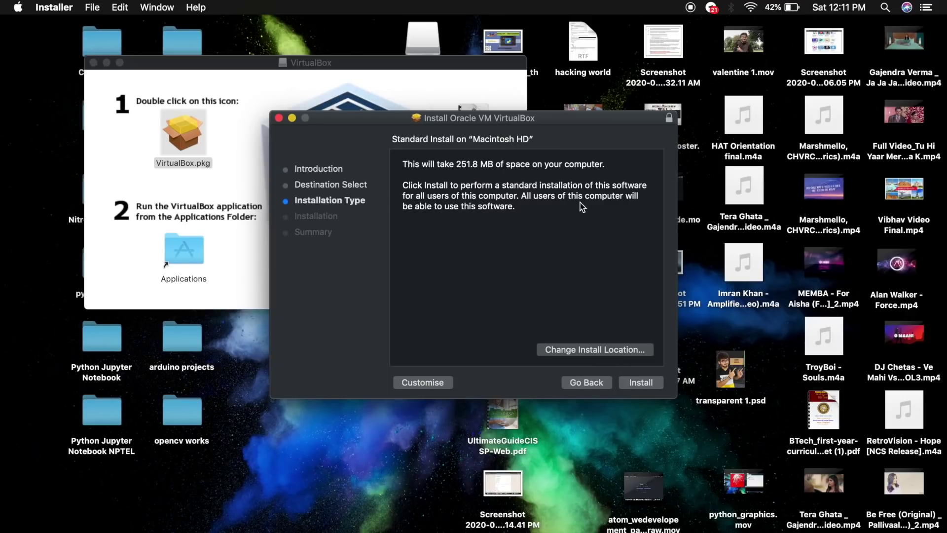
left_click(635, 382)
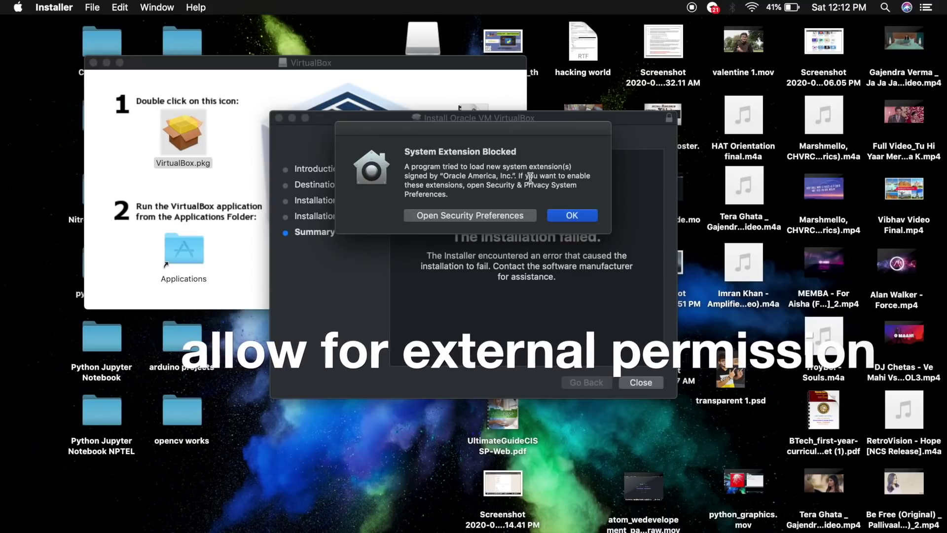
View the Security & Privacy preferences for the blocked system extension, and close the VirtualBox installer while keeping its package.
left_click(456, 216)
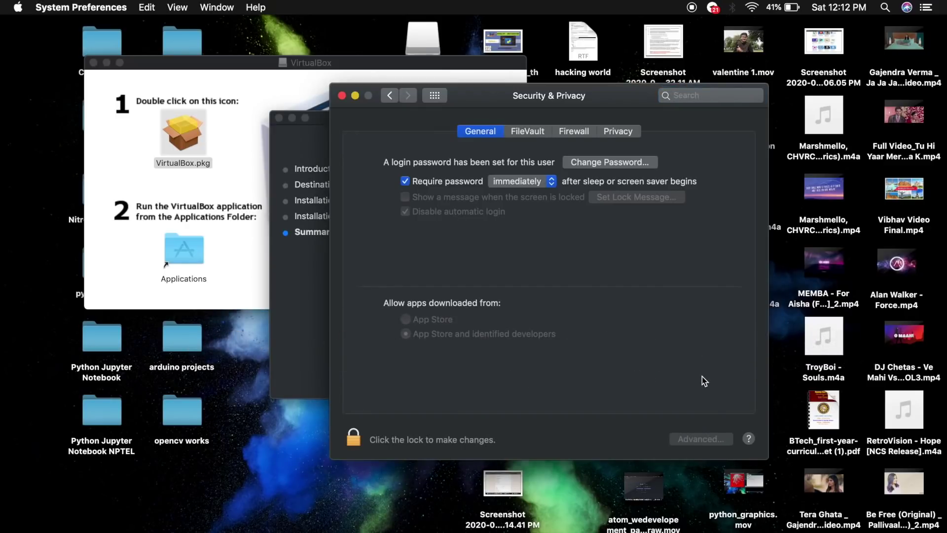
left_click(341, 96)
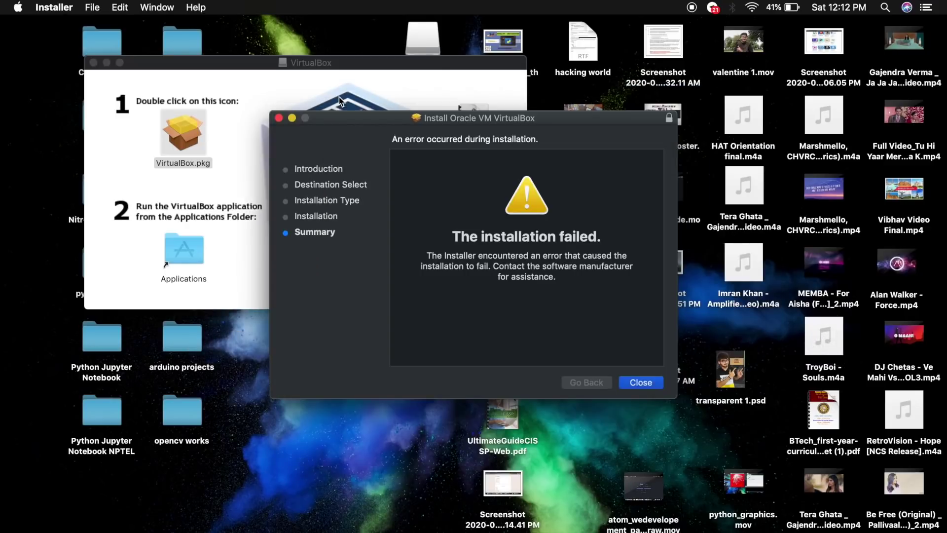
left_click(638, 383)
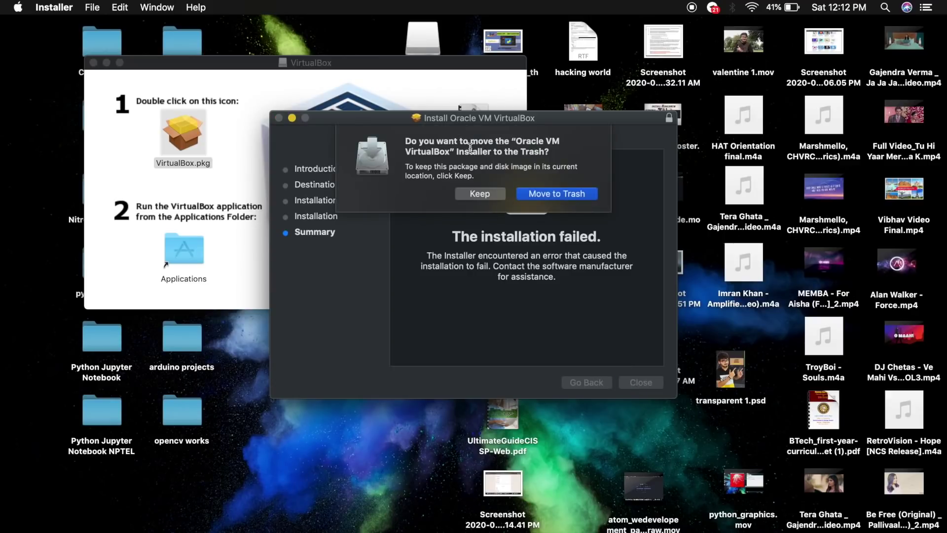
left_click(484, 195)
Run VirtualBox.pkg again to perform the standard installation, and close the installer while keeping its package.
double_click(184, 136)
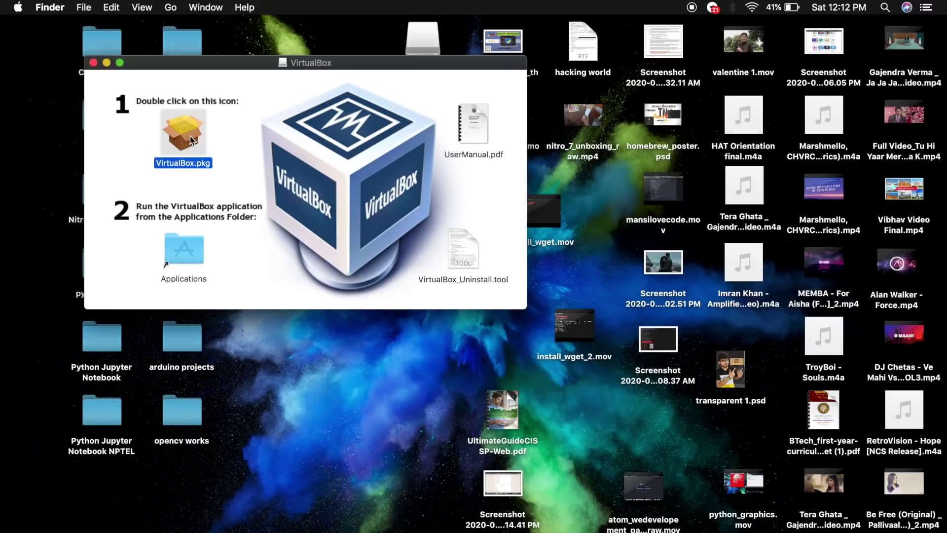
left_click(575, 212)
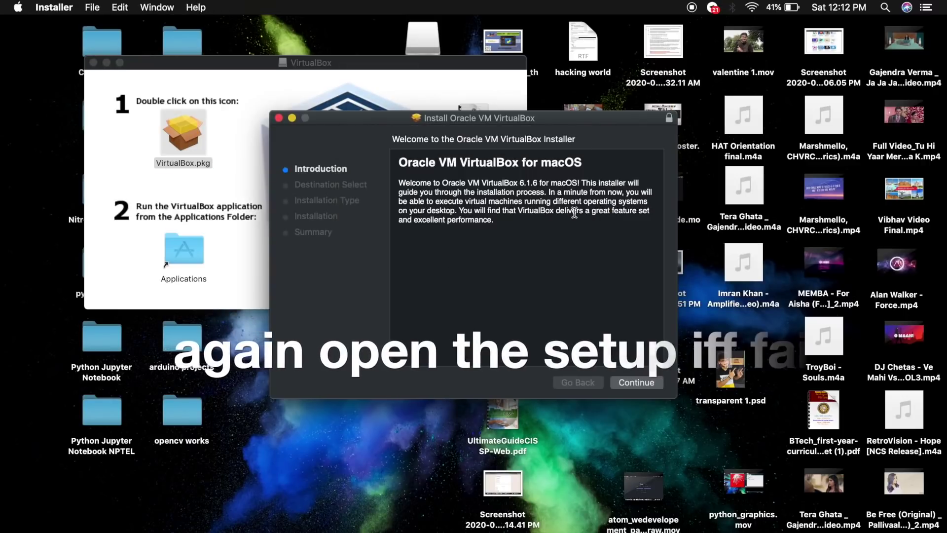
left_click(636, 382)
left_click(637, 384)
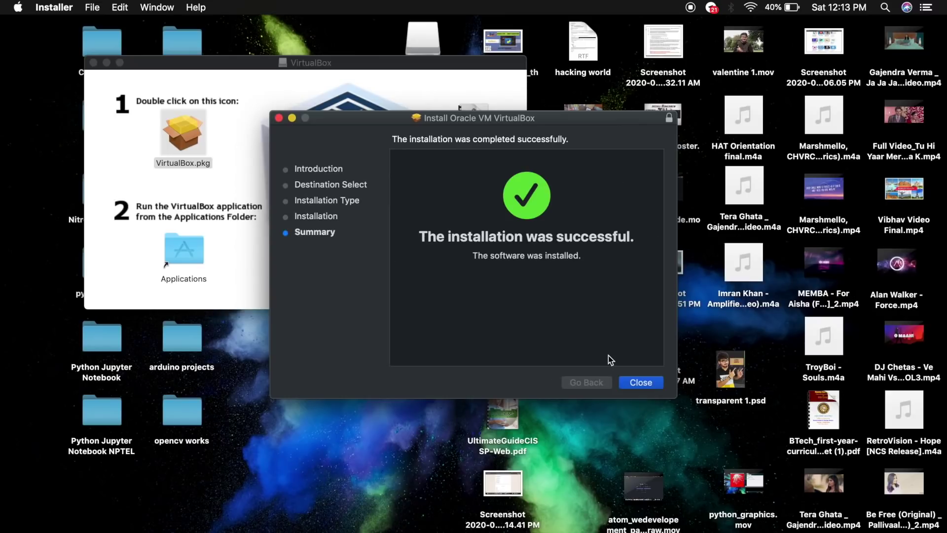
left_click(639, 385)
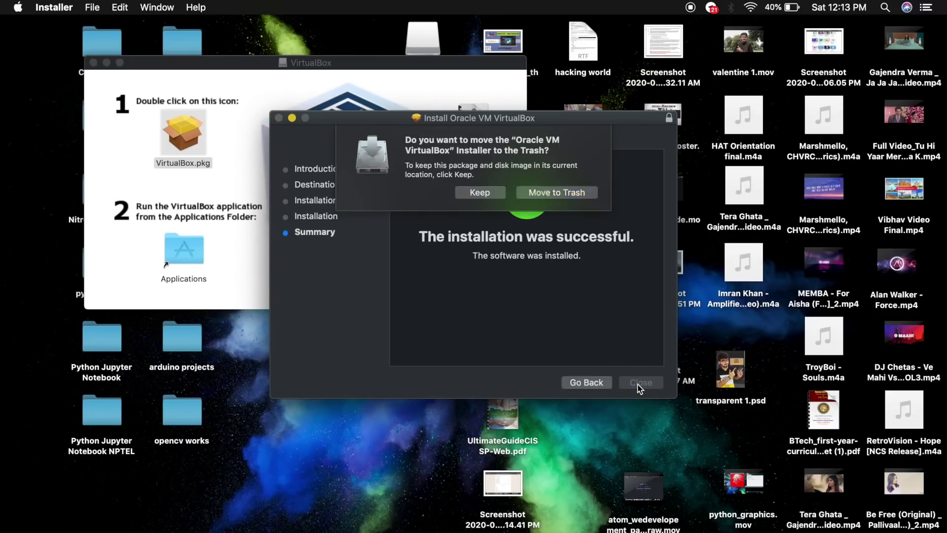
left_click(475, 193)
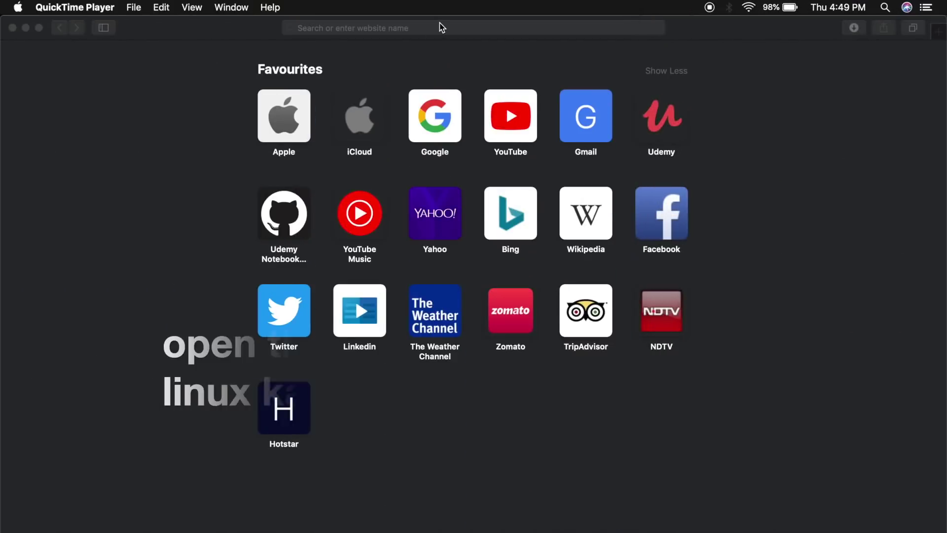
Open Offensive Security's Kali Linux virtual images download page in Safari and look over the VirtualBox images.
key("super+v")
key("Return")
scroll(427, 54, "down", 1)
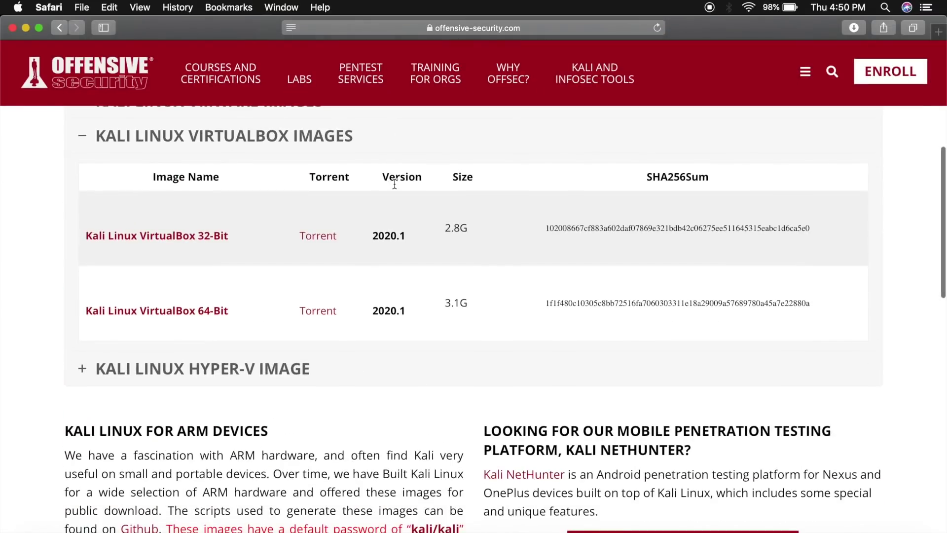
scroll(395, 184, "up", 3)
scroll(394, 184, "up", 4)
scroll(394, 184, "down", 3)
scroll(379, 184, "up", 3)
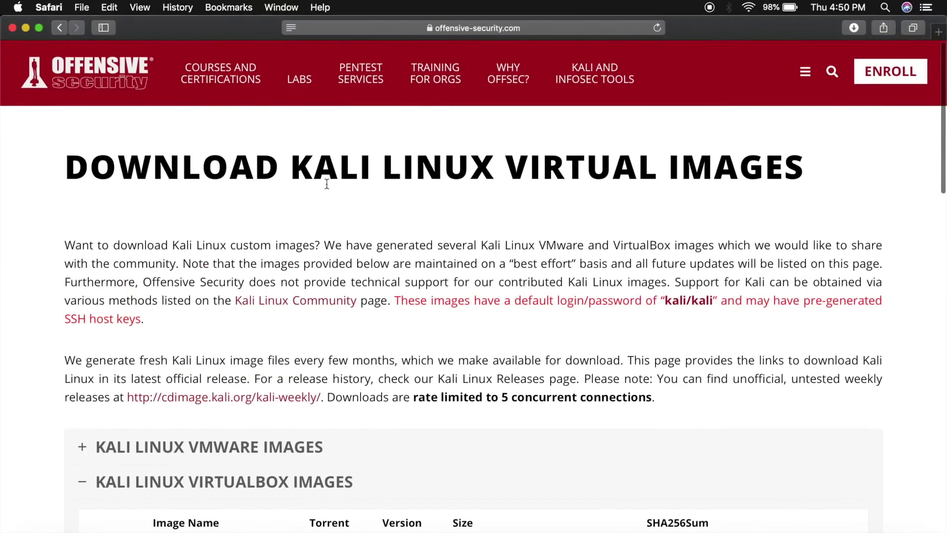
Download the Kali Linux VirtualBox 64-Bit image, version 2020.1, and view the browser's downloads.
left_click_drag(357, 174, 797, 186)
left_click(800, 187)
scroll(684, 240, "down", 6)
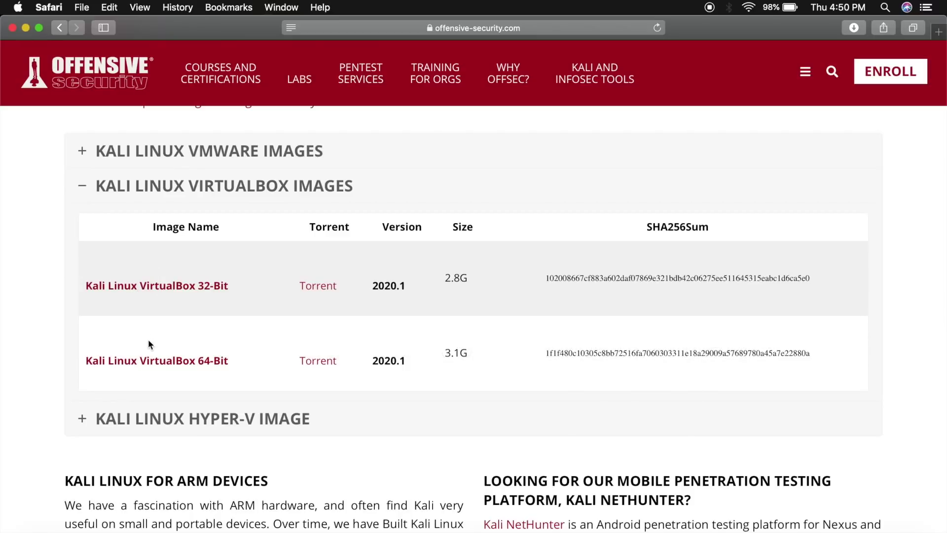
left_click(193, 362)
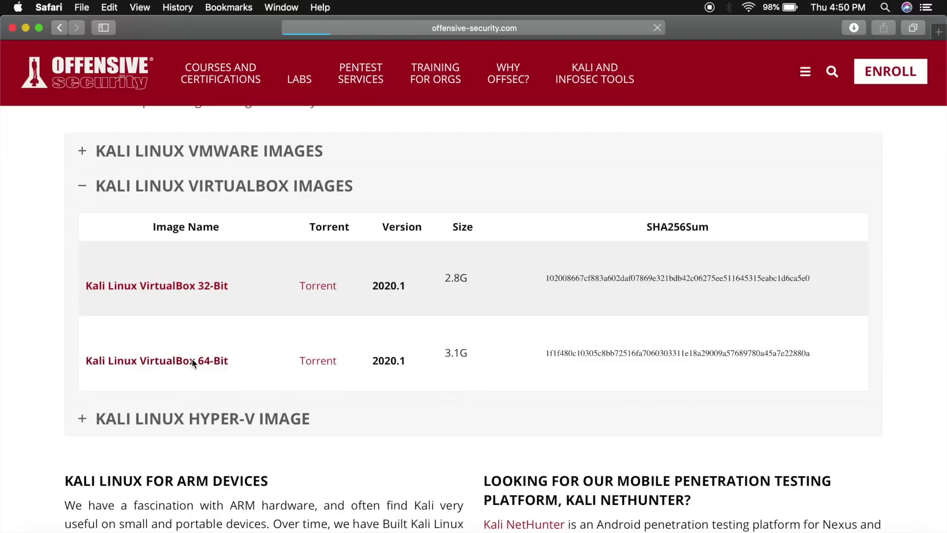
left_click(854, 28)
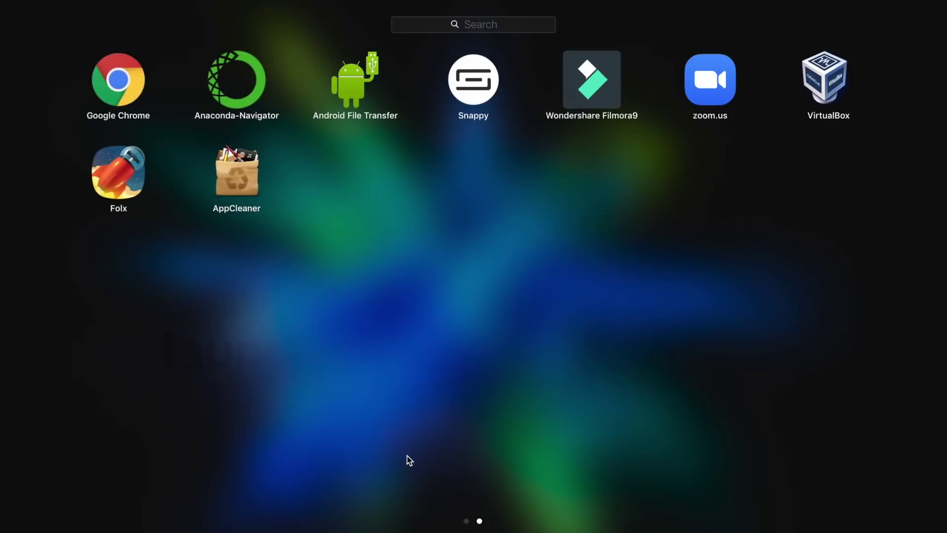
Launch VirtualBox and choose kali-linux-2020.1-vbox-amd64.ova from the Downloads folder as the appliance to import.
left_click(839, 85)
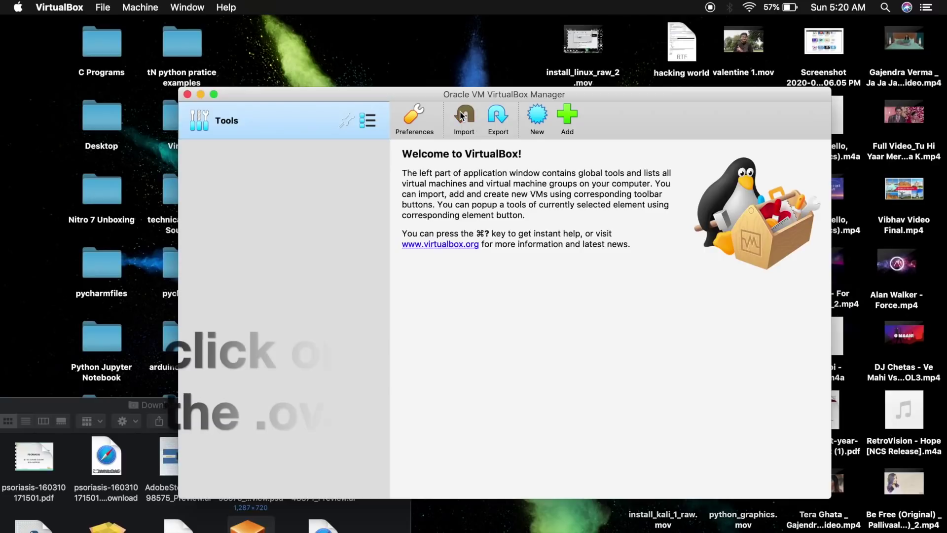
left_click(461, 115)
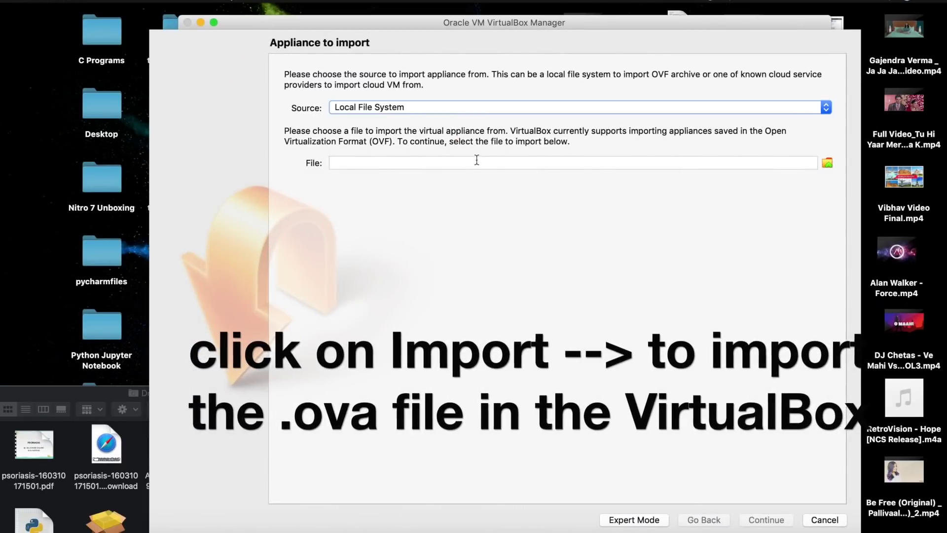
left_click(827, 163)
scroll(601, 209, "down", 3)
scroll(601, 209, "up", 3)
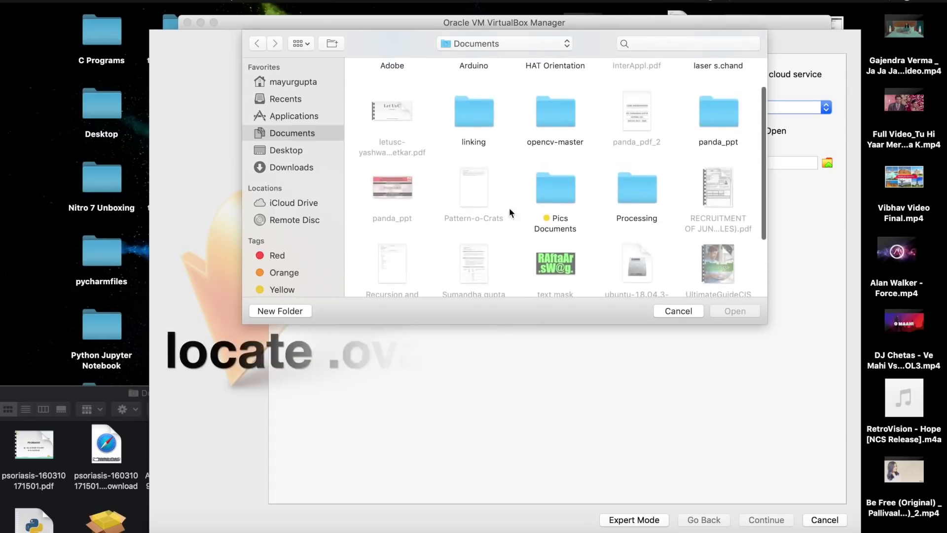
left_click(321, 169)
scroll(493, 182, "down", 10)
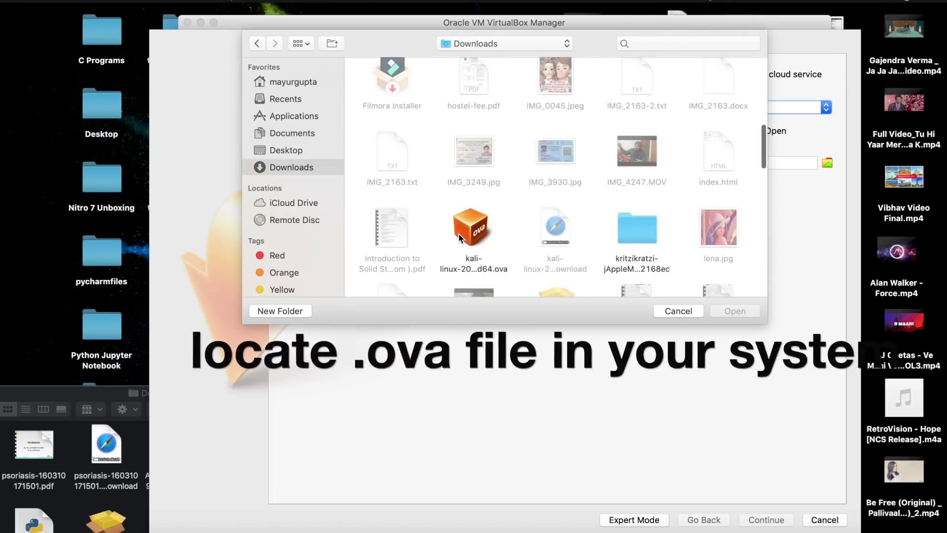
left_click(473, 228)
left_click(734, 310)
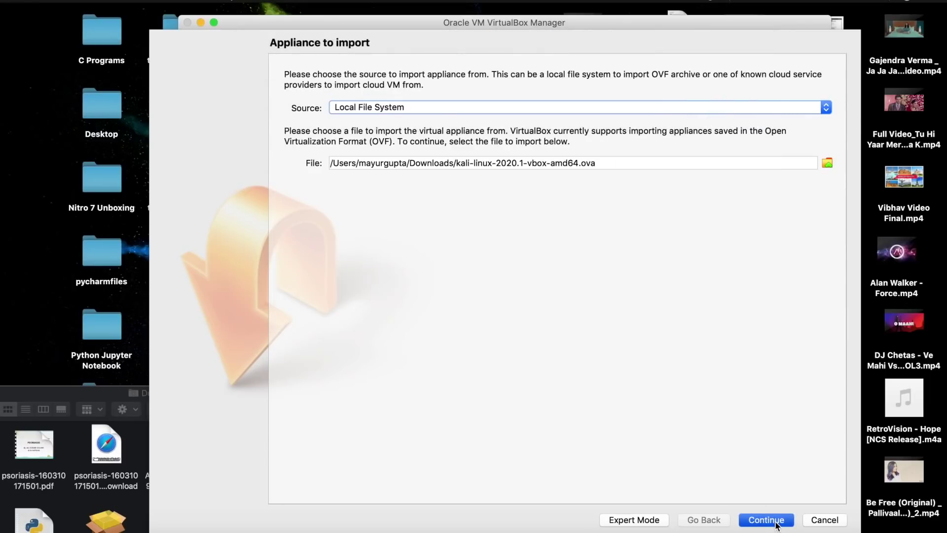
left_click(775, 522)
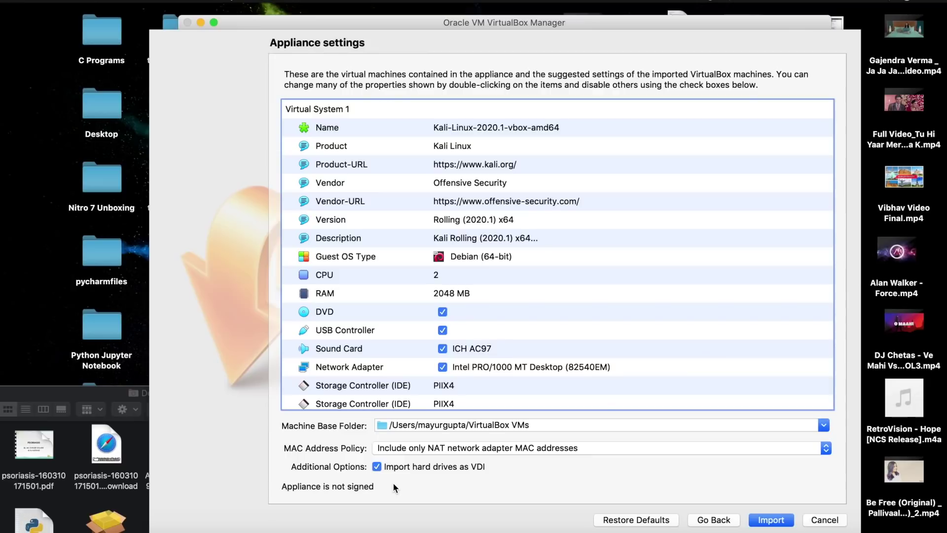
Import the Kali appliance with the MAC address policy "Include only NAT network adapter MAC addresses" and accept its licence agreement.
left_click(439, 448)
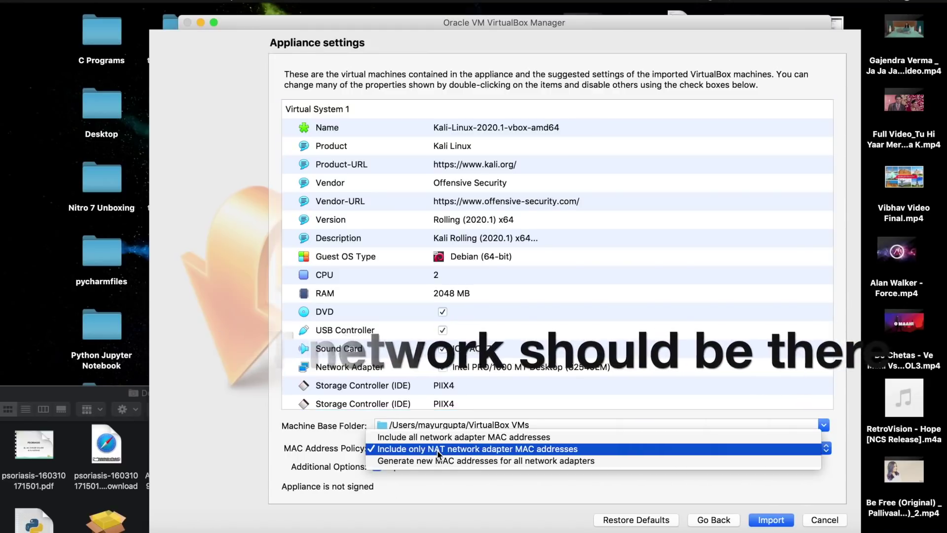
left_click(439, 450)
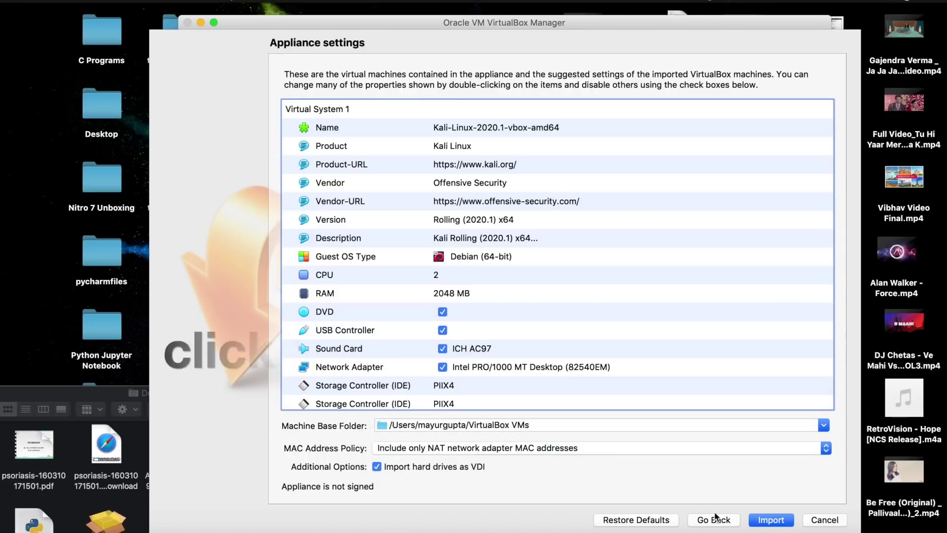
left_click(757, 522)
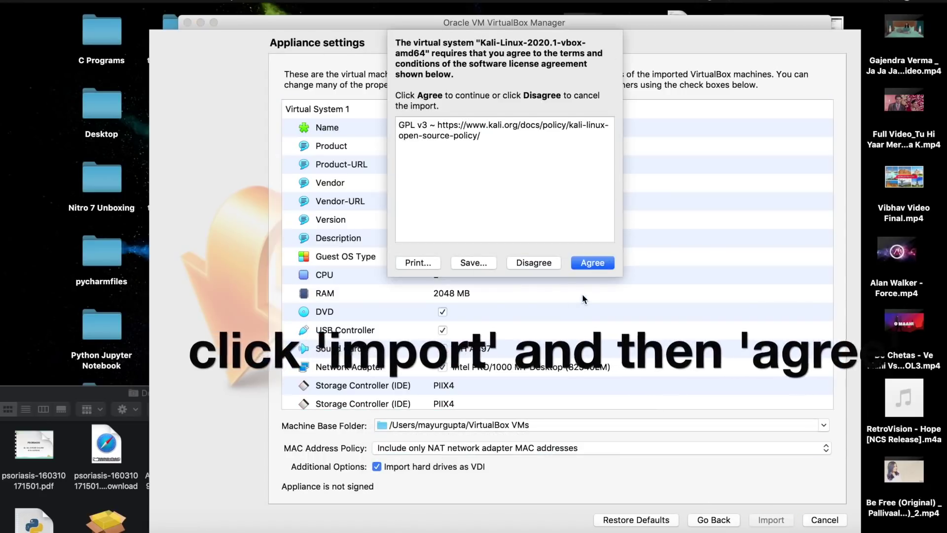
left_click(586, 264)
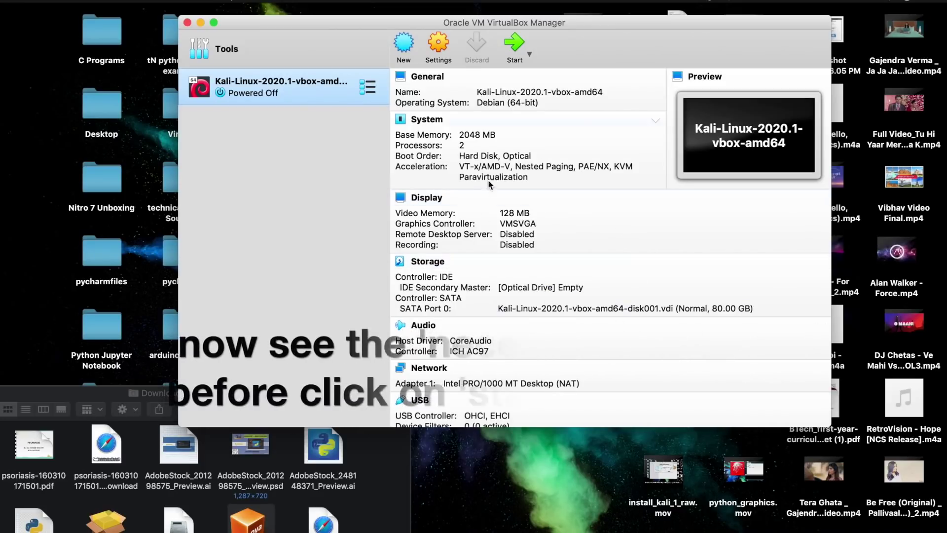
Check the imported Kali machine's operating system type and version, and look through its remaining details.
left_click(529, 101)
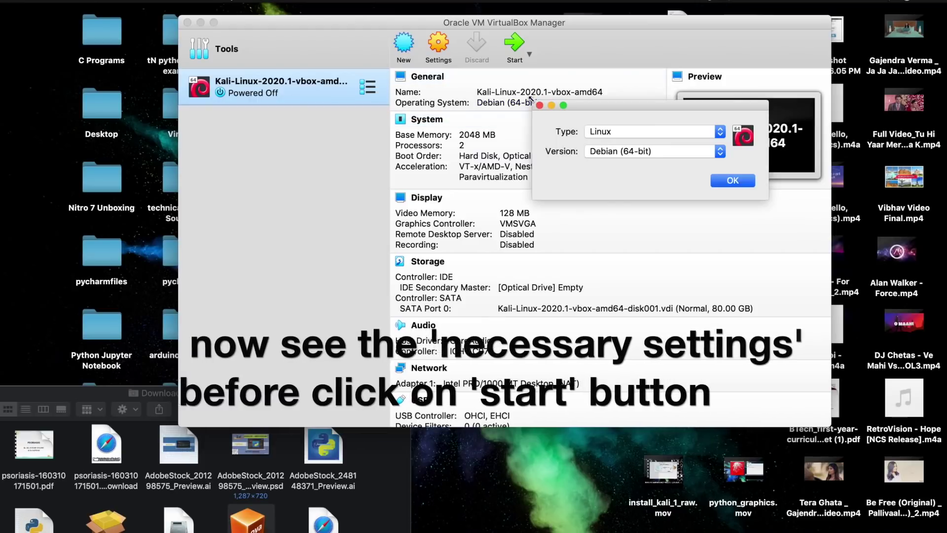
left_click(675, 156)
left_click(675, 155)
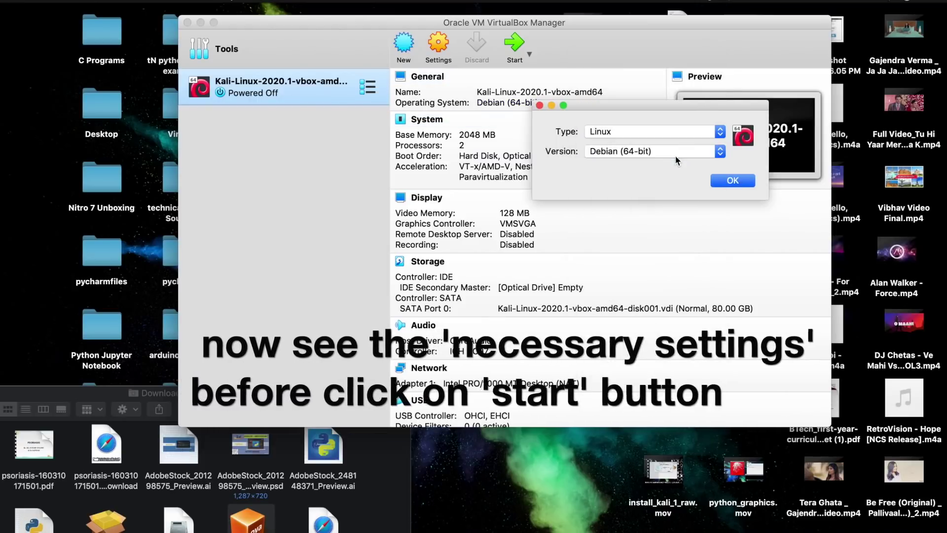
left_click(538, 105)
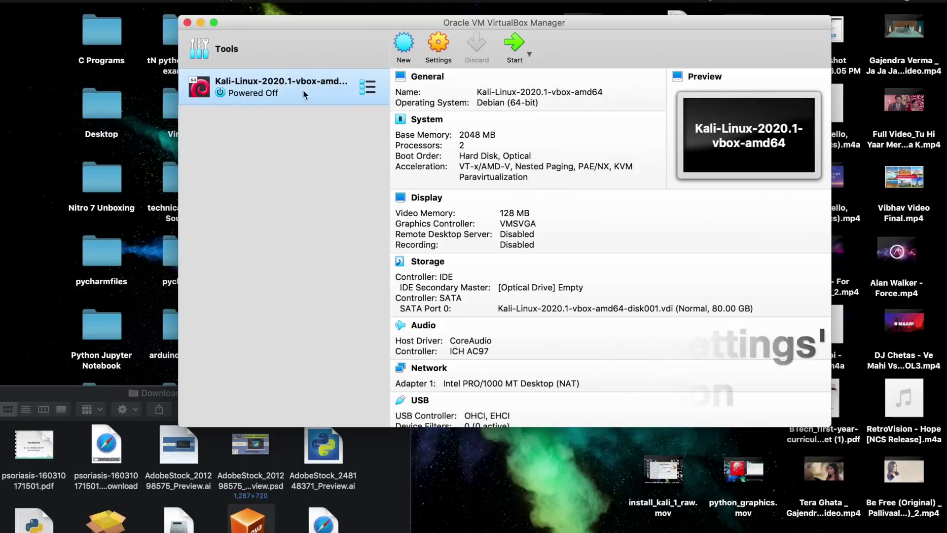
scroll(656, 289, "down", 10)
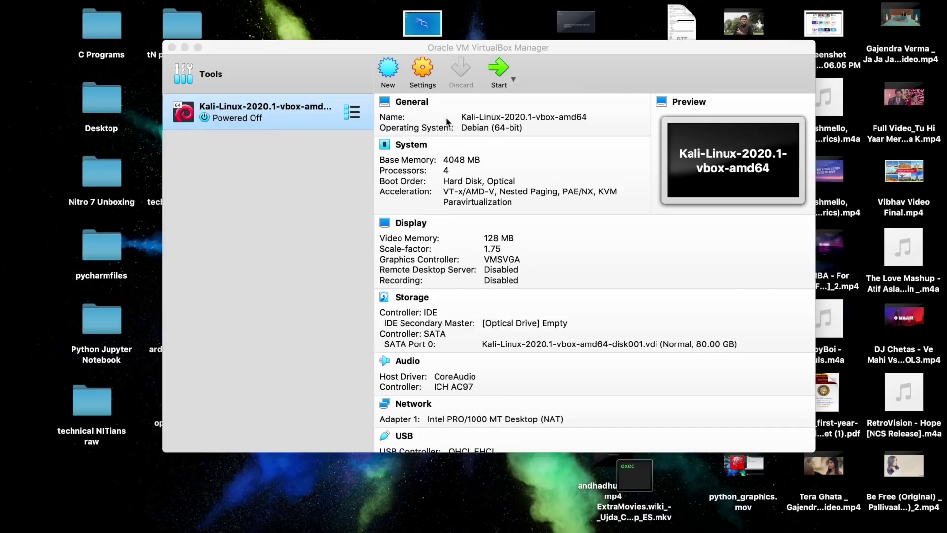
Open the Kali machine's settings and check the advanced clipboard and drag-and-drop options and the System motherboard options.
left_click(422, 69)
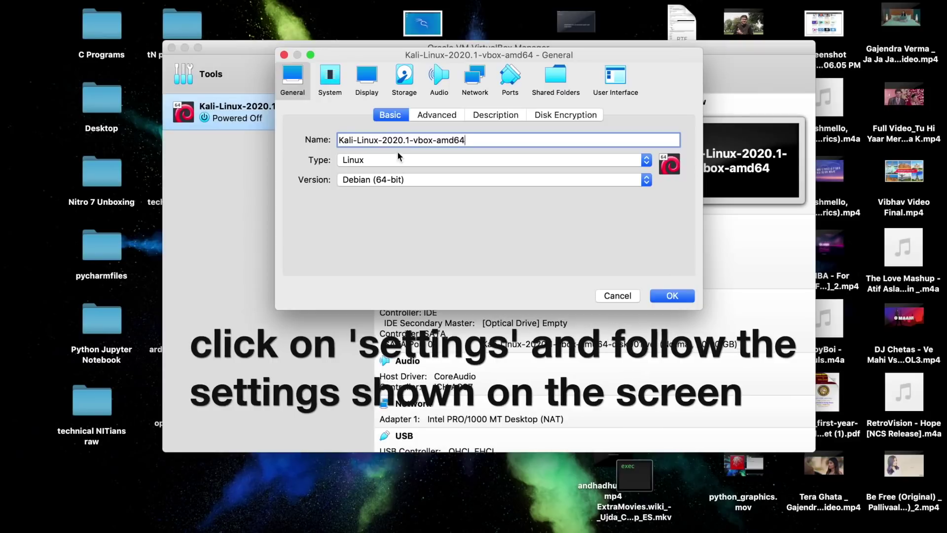
left_click(437, 115)
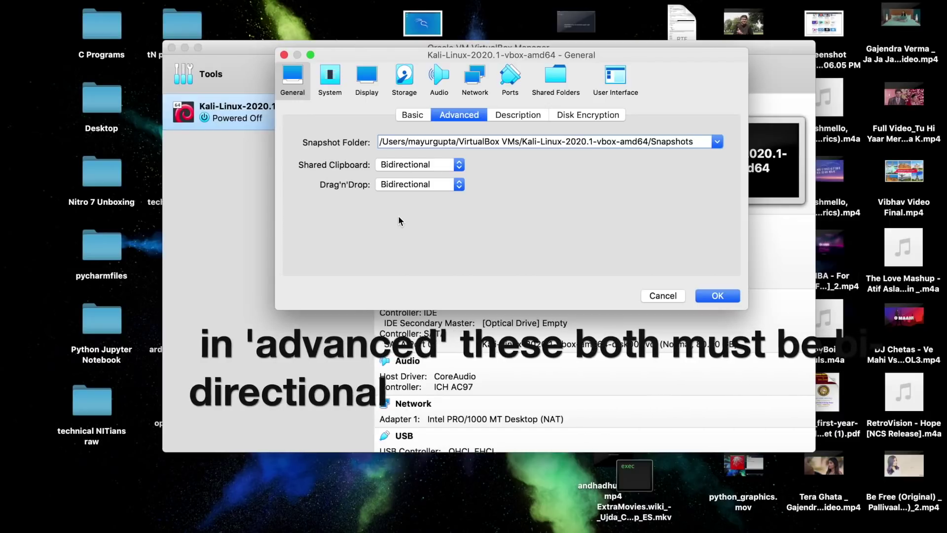
left_click(329, 79)
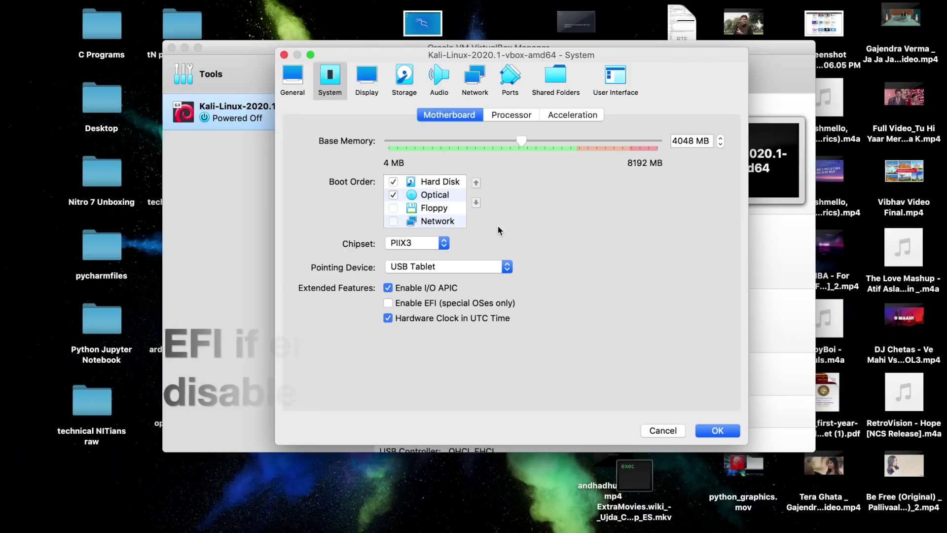
left_click(447, 244)
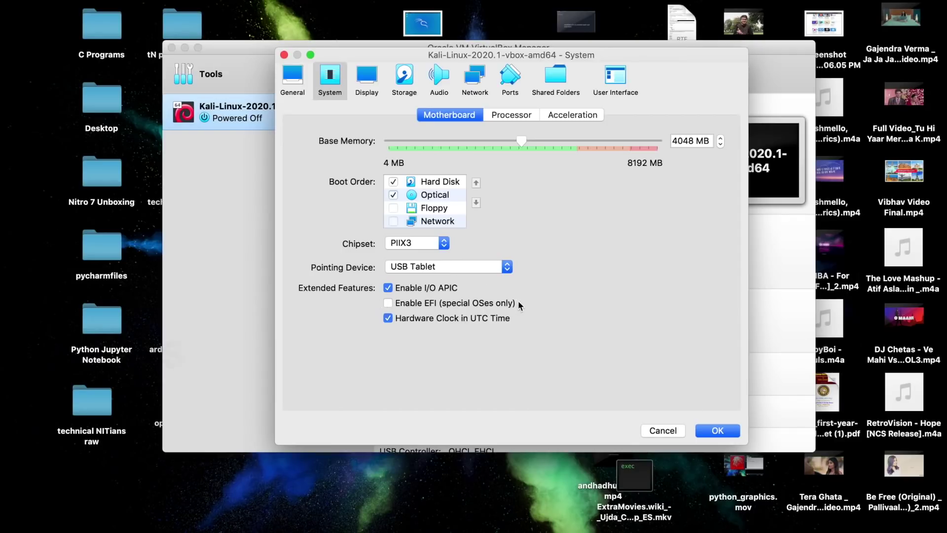
Review the Kali machine's Display, Storage, Network and General settings, and close the settings.
left_click(366, 79)
left_click(404, 79)
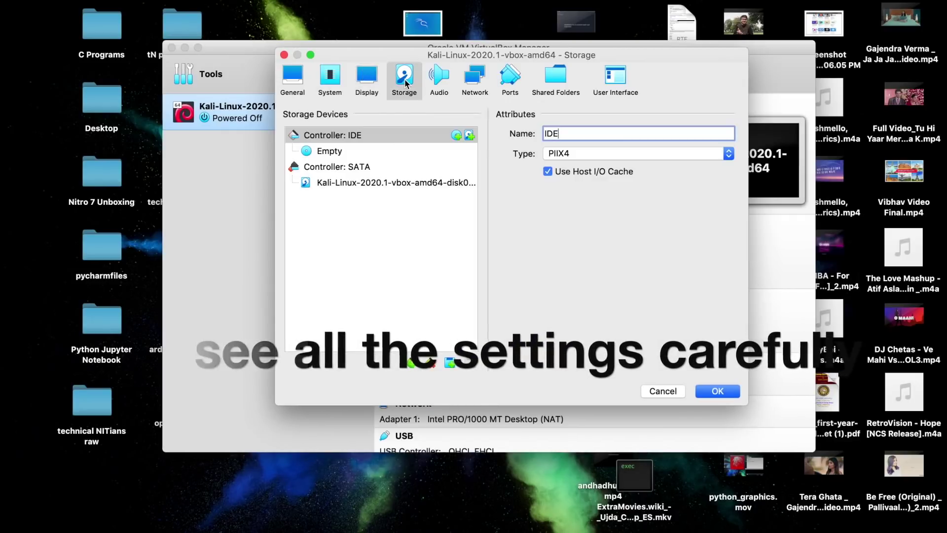
left_click(474, 81)
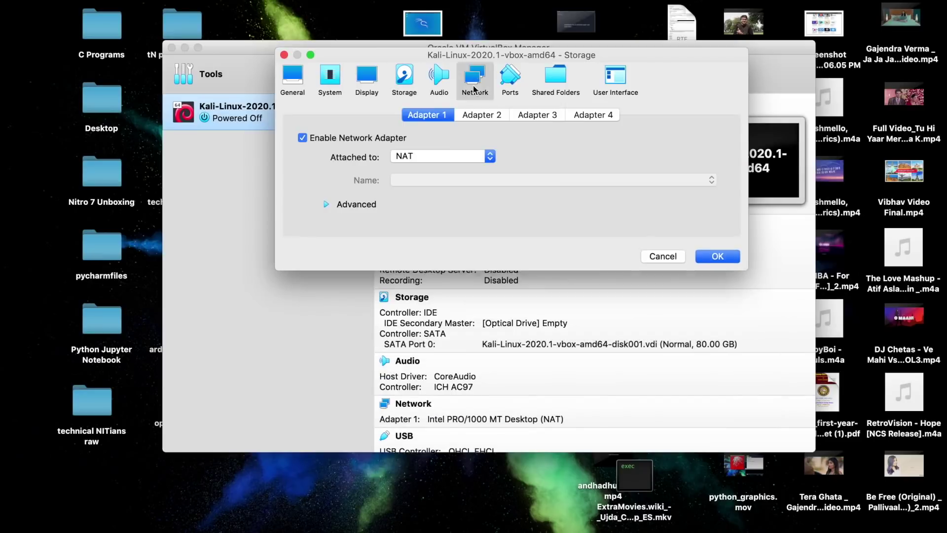
left_click(293, 76)
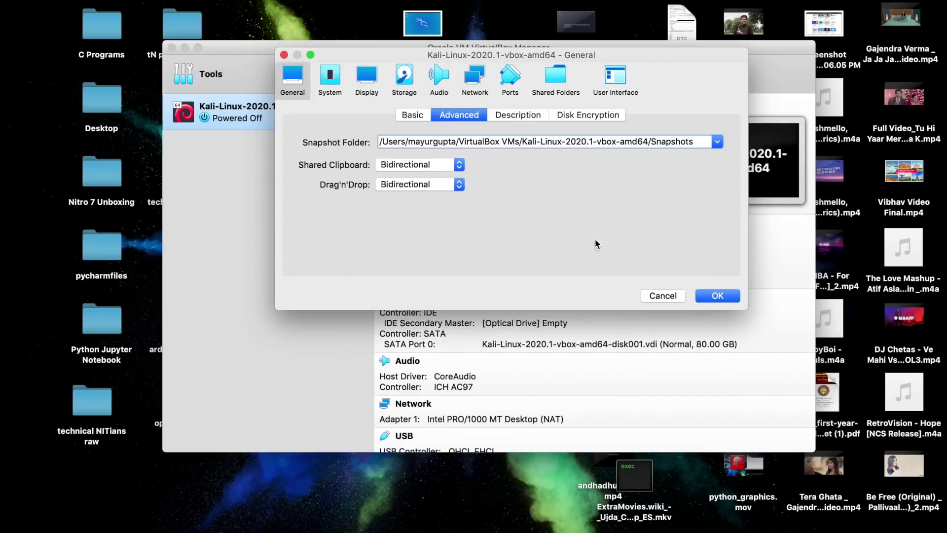
left_click(661, 237)
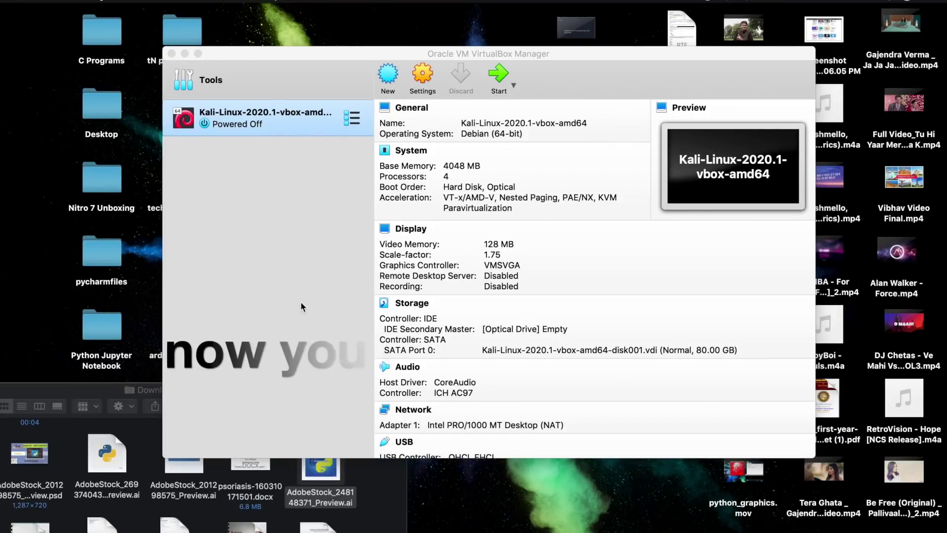
Start the Kali virtual machine in full-screen mode and boot the Kali GNU/Linux entry.
left_click(499, 76)
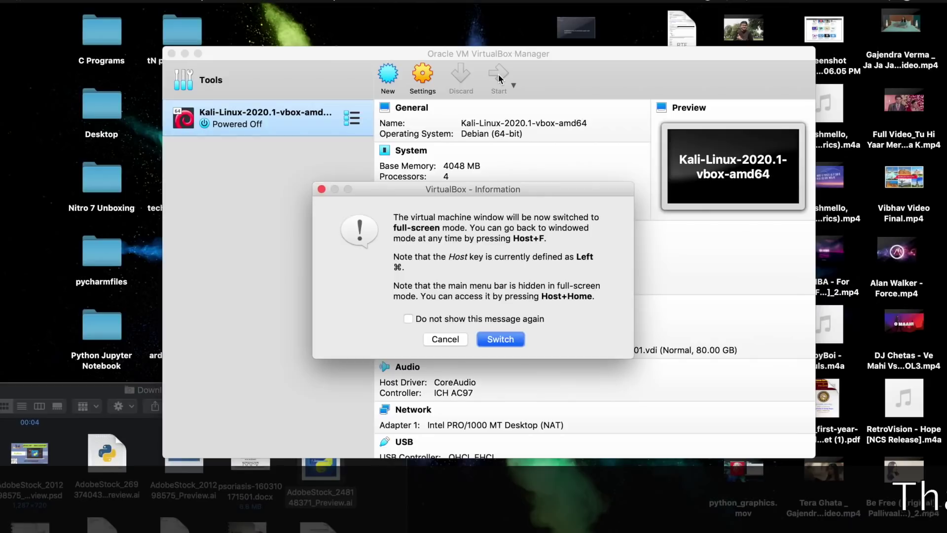
left_click(500, 340)
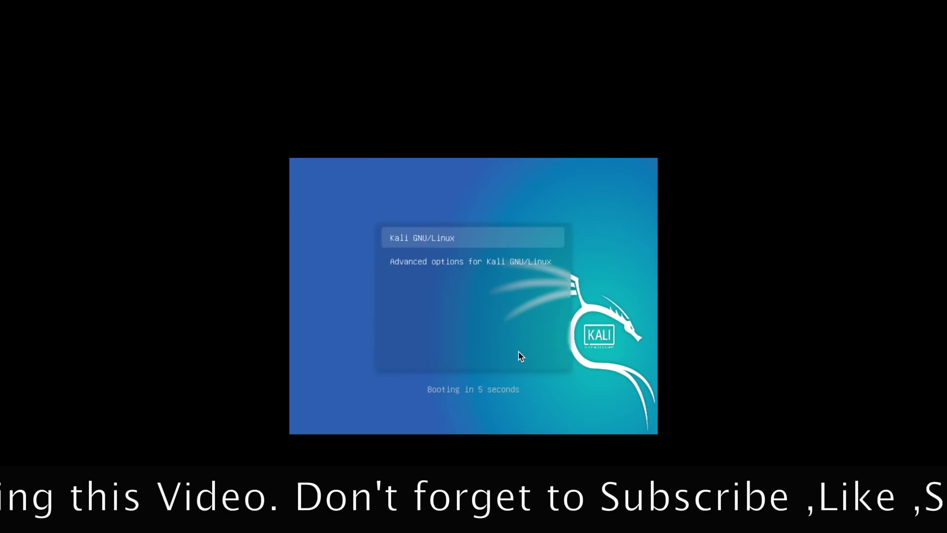
key("Return")
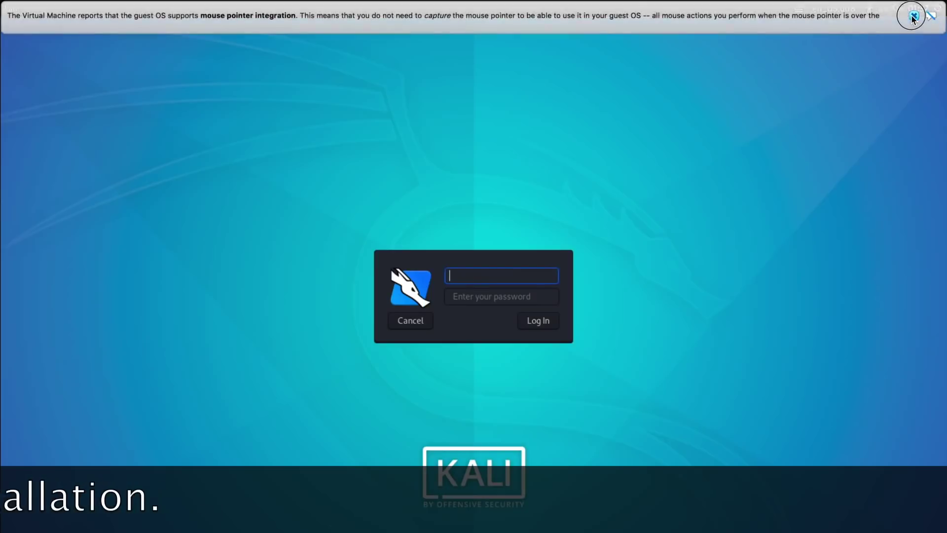
Dismiss the mouse pointer integration notice and log in to Kali with the default username and account password.
left_click(907, 15)
type("ka")
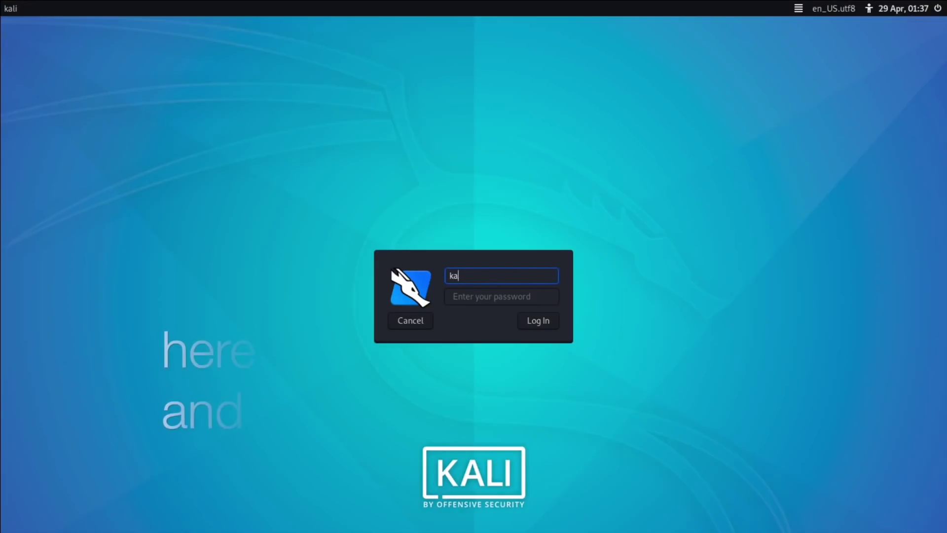
type("kali")
left_click(539, 321)
type("kali")
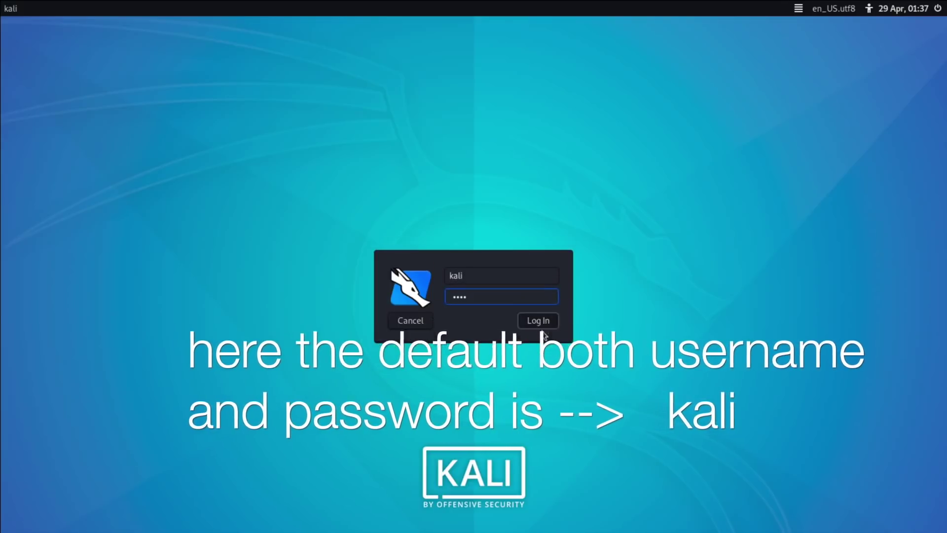
left_click(539, 320)
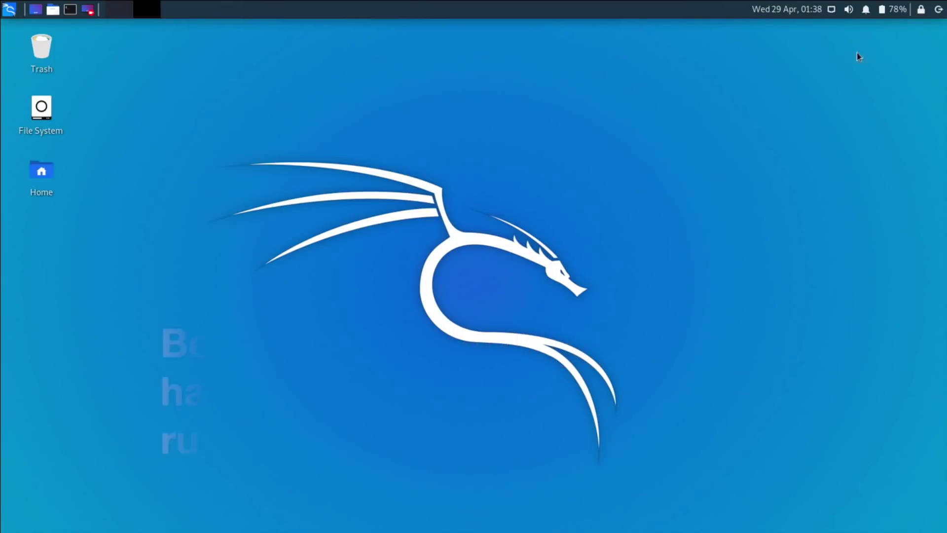
Open a terminal in Kali, close it, and shut down the virtual machine.
left_click(70, 9)
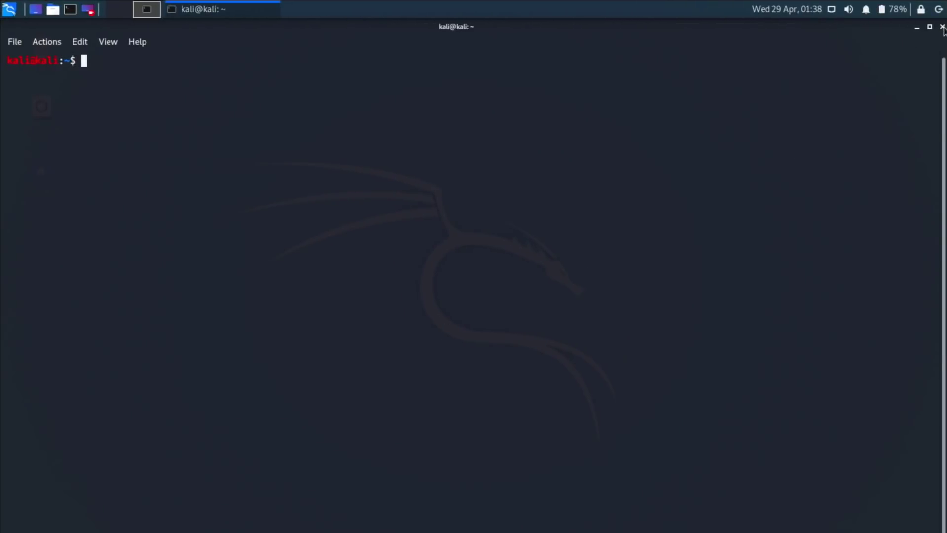
left_click(943, 27)
left_click(938, 9)
left_click(563, 272)
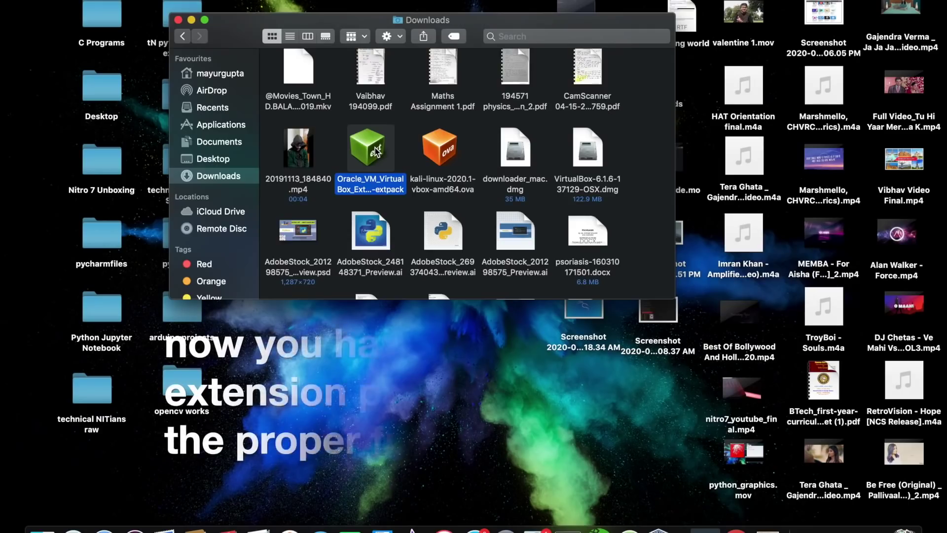
Open the Oracle VM VirtualBox extension pack file from the Downloads folder to install it.
double_click(376, 151)
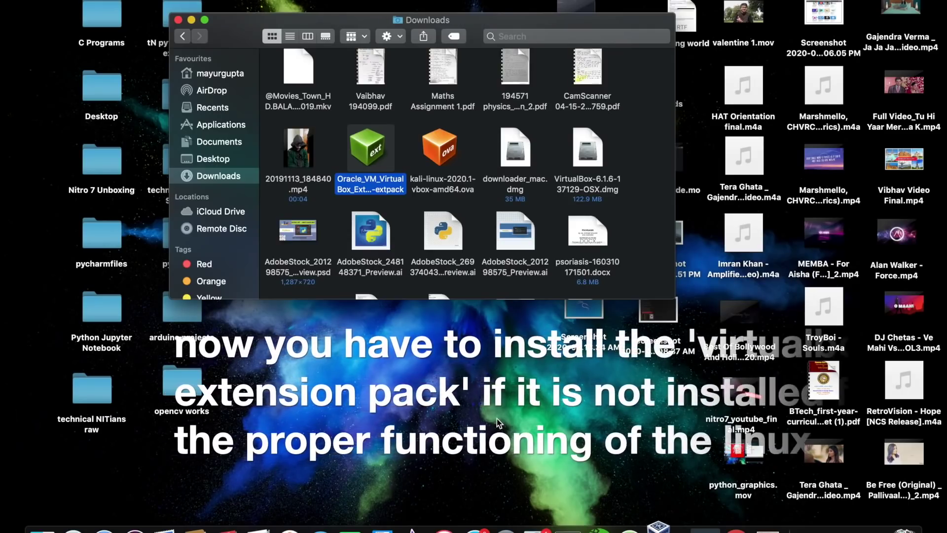